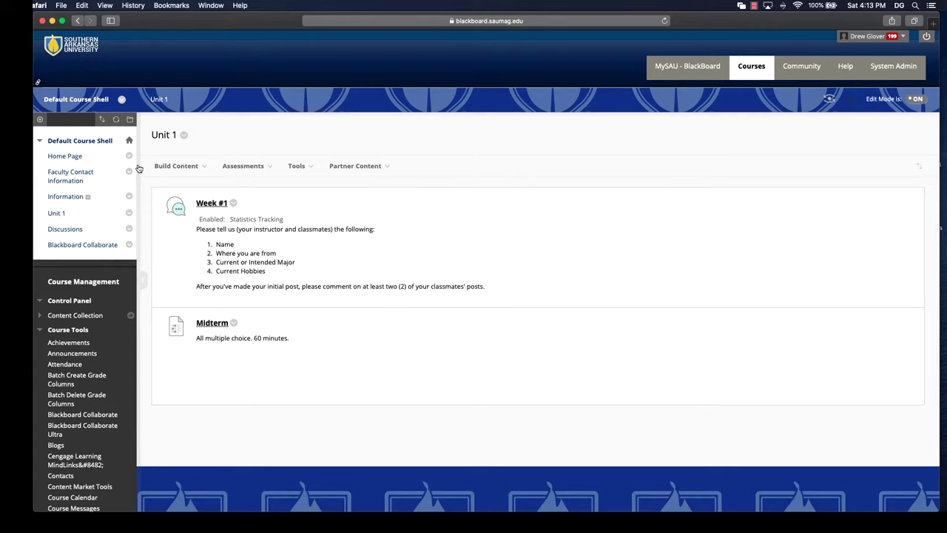
Step: Add a tool link named 'NetTutor' of type NetTutor, available to users, to the course menu
left_click(40, 119)
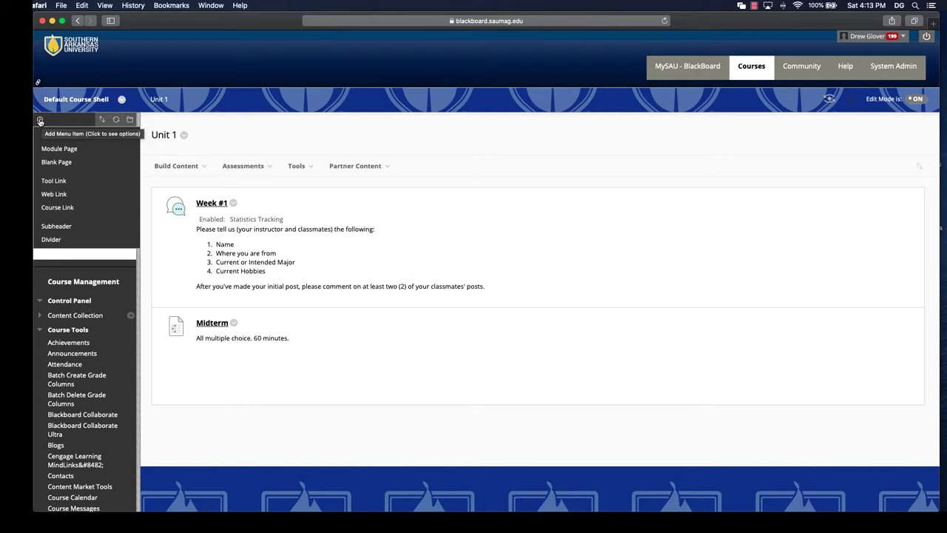
left_click(55, 180)
type("N")
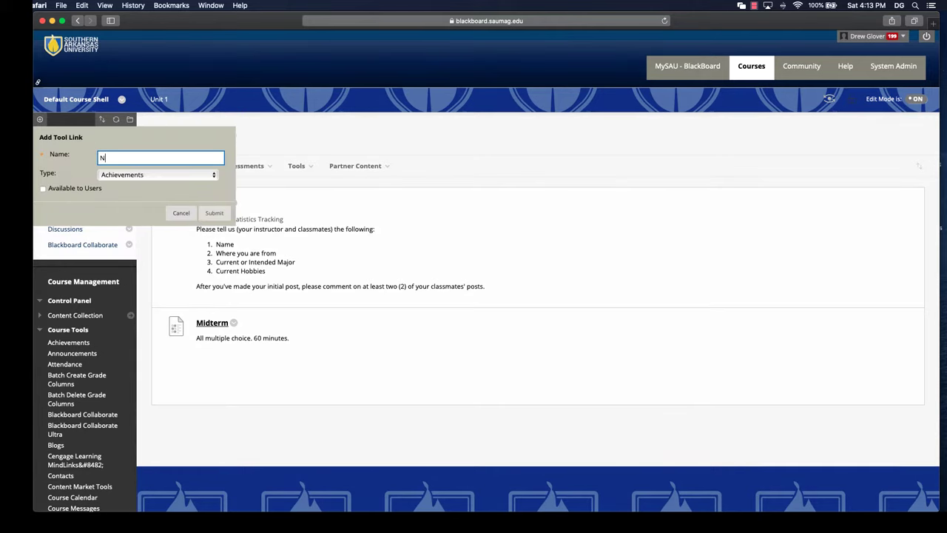
type("etTutor")
left_click(148, 175)
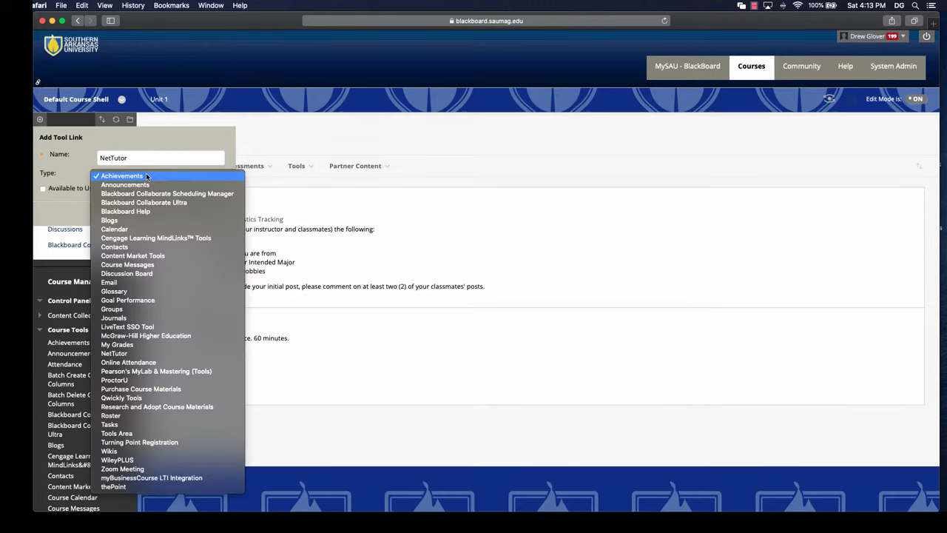
left_click(142, 352)
left_click(43, 189)
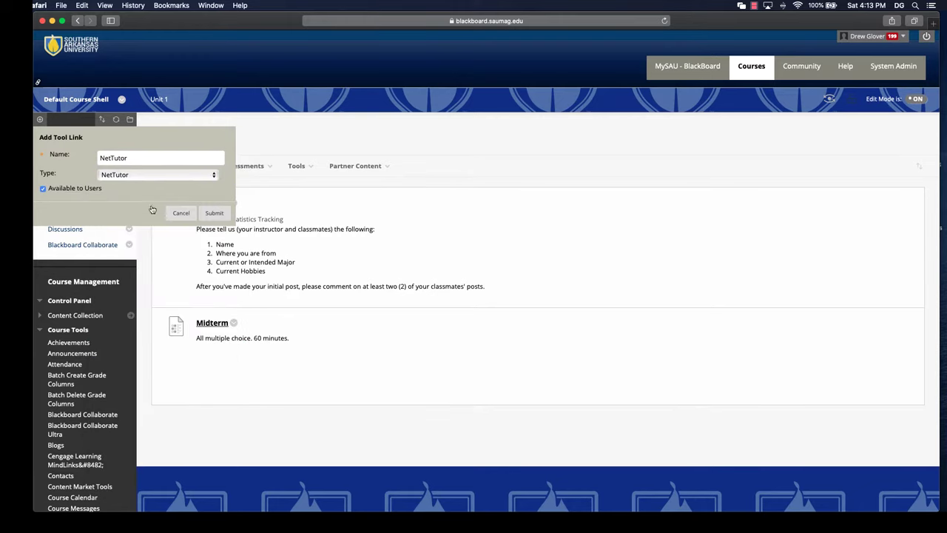
left_click(214, 213)
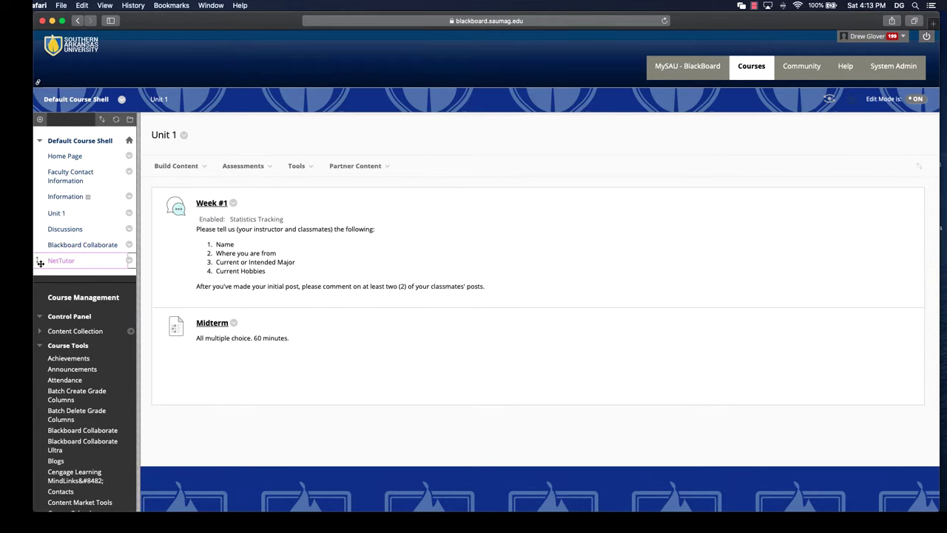
mouse_move(40, 263)
left_mouse_down()
mouse_move(42, 222)
mouse_move(42, 264)
left_mouse_up()
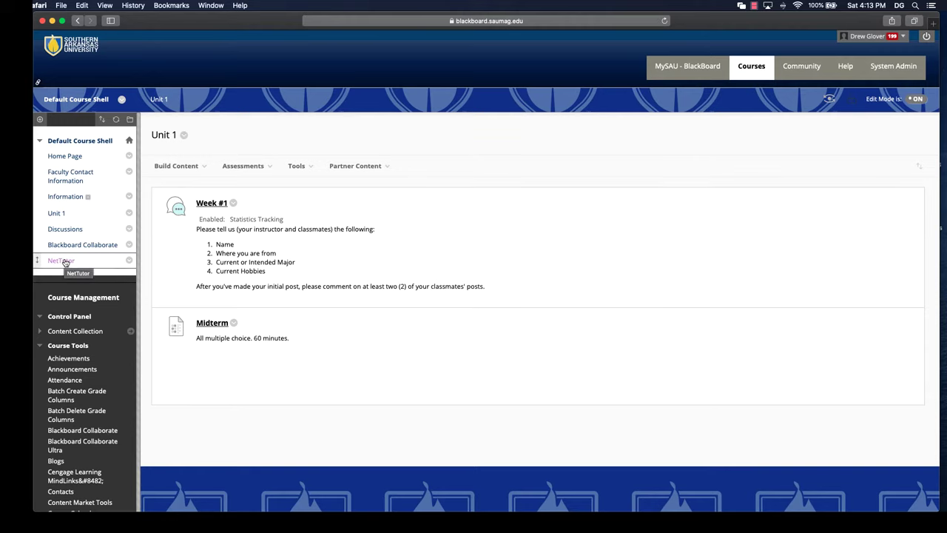
Step: Start a new NetTutor tool link in Unit 1 from the More Tools list
left_click(185, 167)
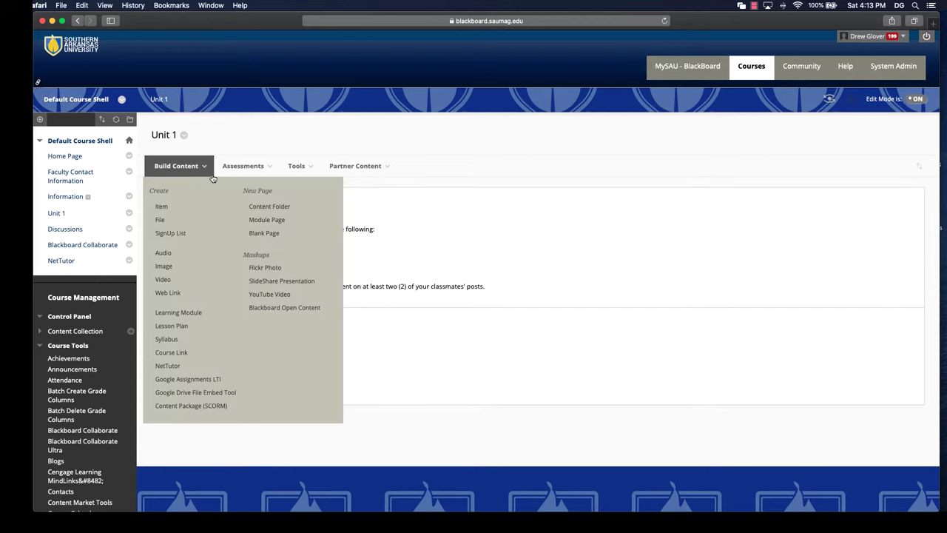
left_click(244, 166)
left_click(299, 166)
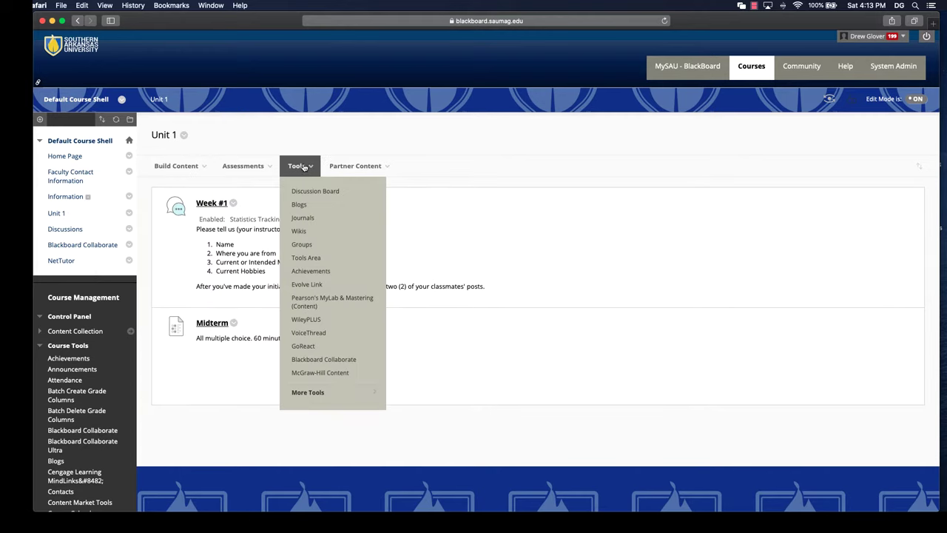
left_click(329, 393)
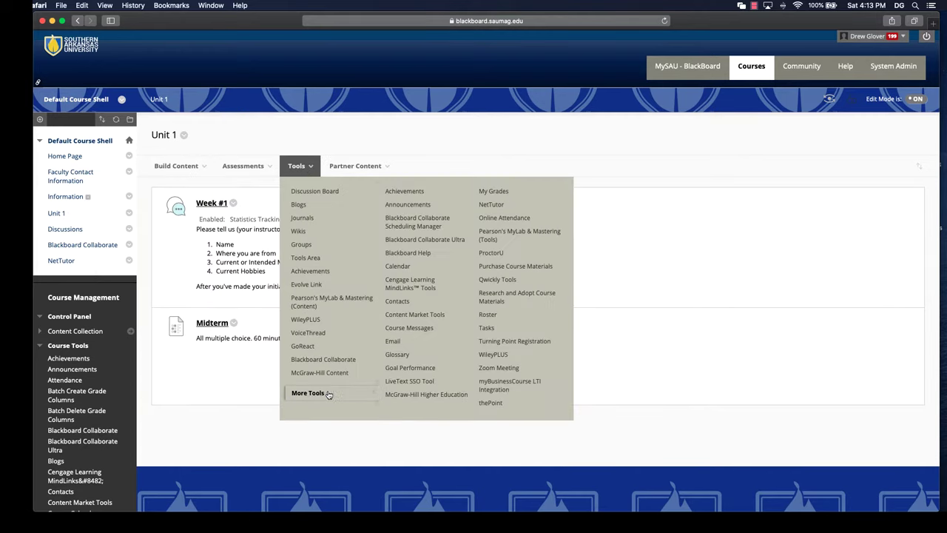
left_click(520, 205)
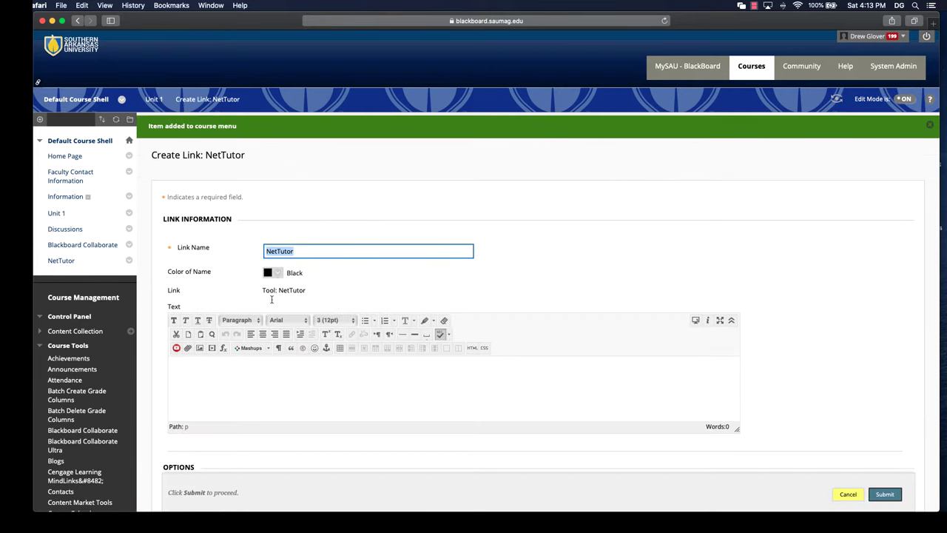
Step: Give the link the text 'Context', set Track Number of Views to Yes, and submit it
scroll(333, 296, "down", 3)
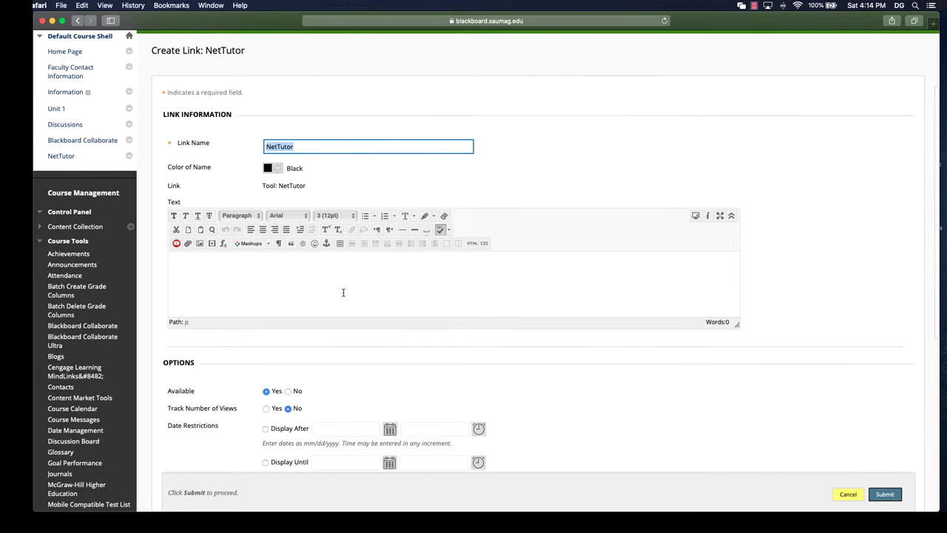
left_click(257, 289)
type("Context")
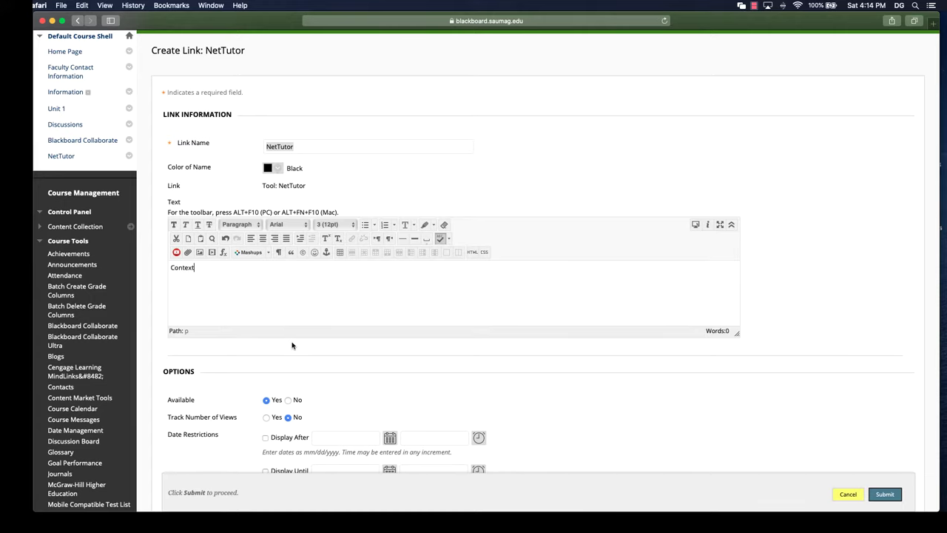
scroll(372, 394, "down", 2)
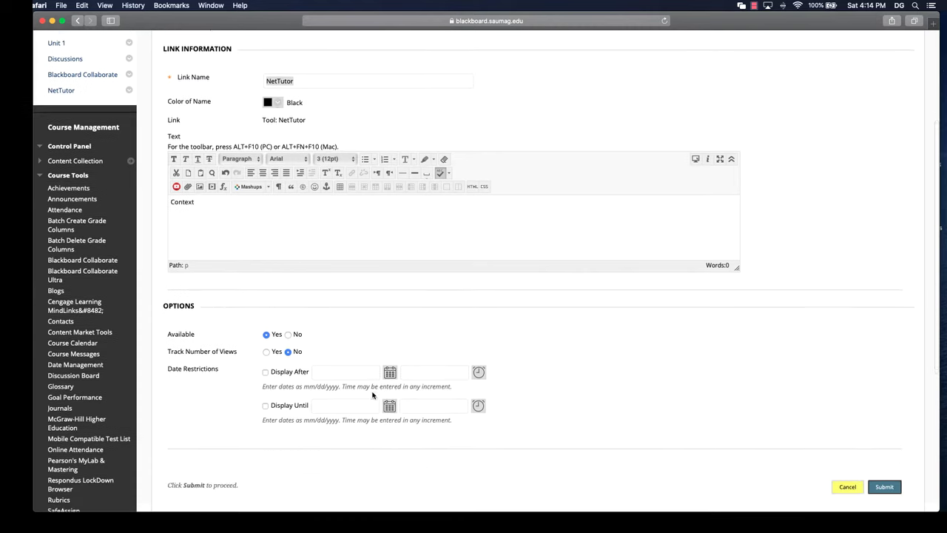
left_click(266, 351)
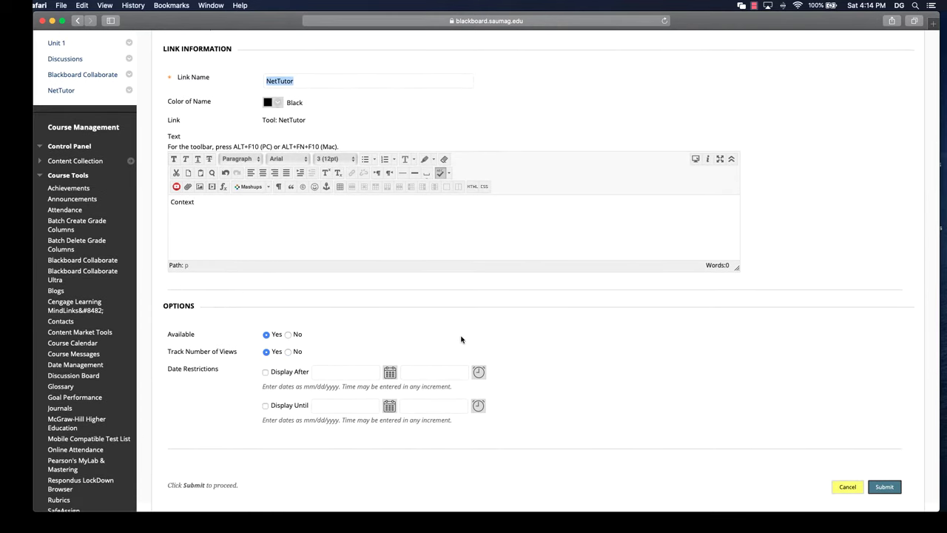
left_click(888, 486)
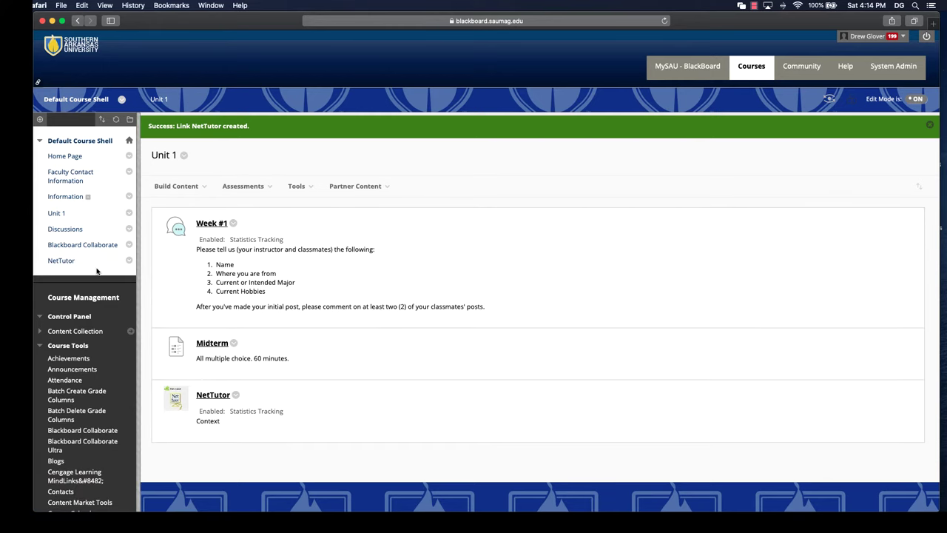
Step: Close the empty NetTutor window from Unit 1, then relaunch NetTutor from the course menu link
left_click(214, 395)
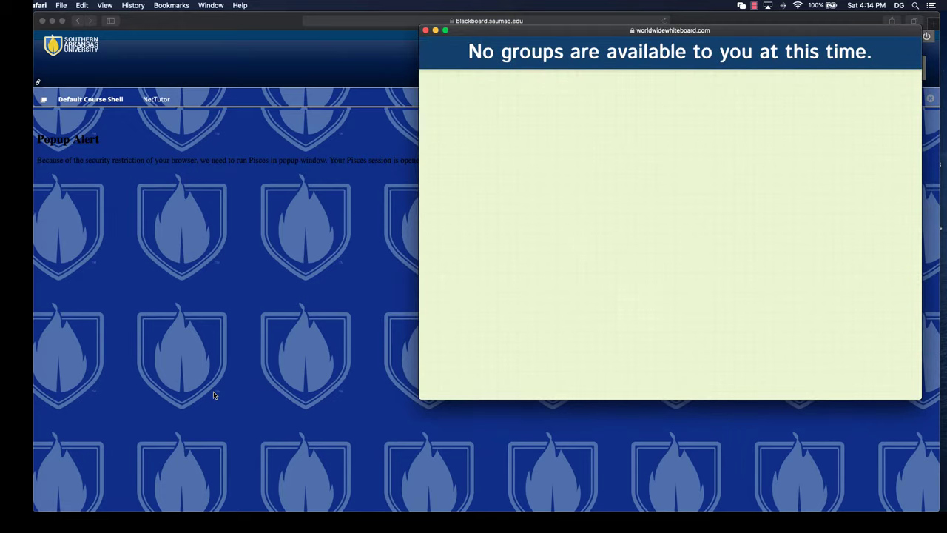
left_click(426, 30)
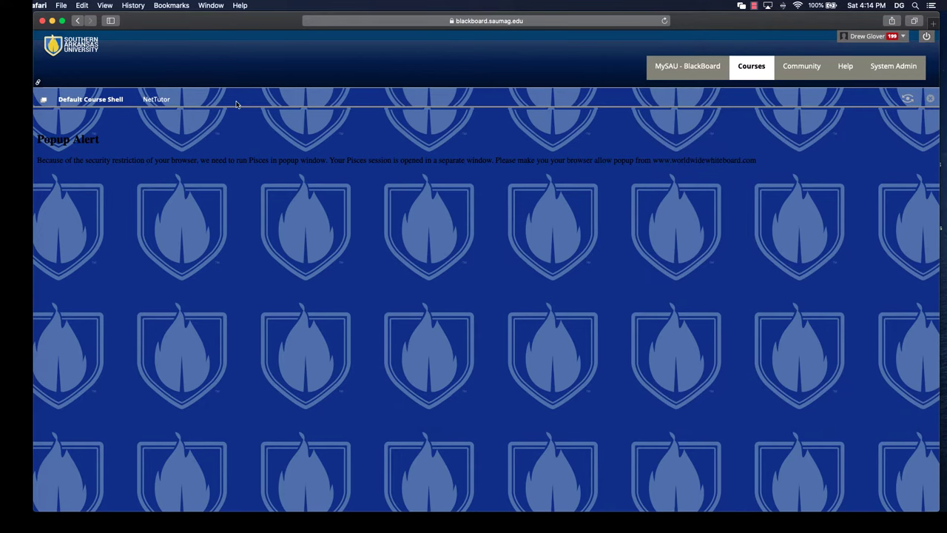
left_click(120, 104)
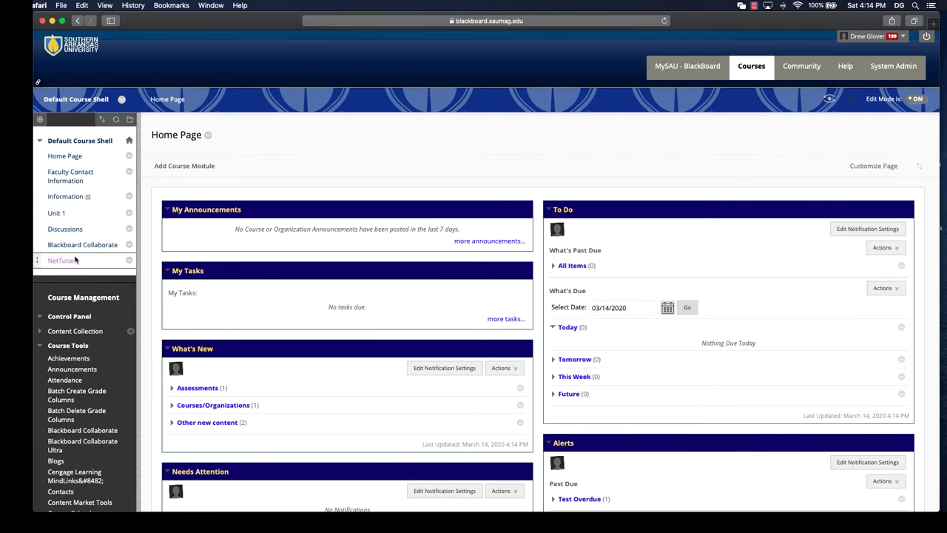
left_click(76, 260)
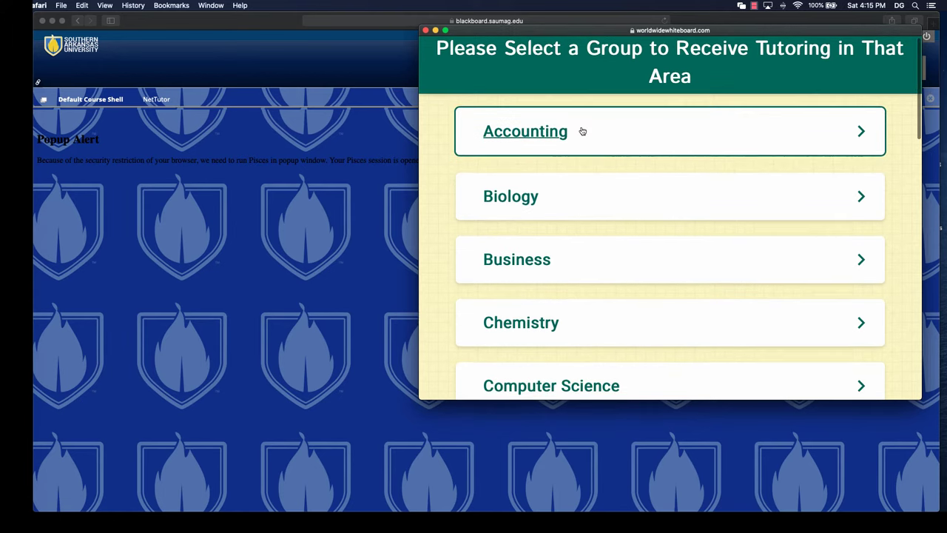
scroll(582, 131, "down", 3)
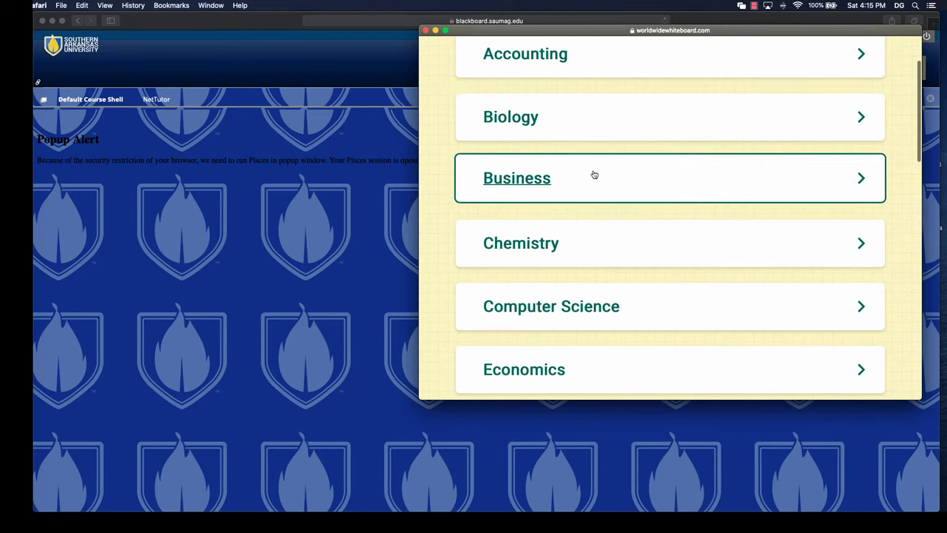
scroll(594, 174, "down", 2)
scroll(588, 173, "down", 3)
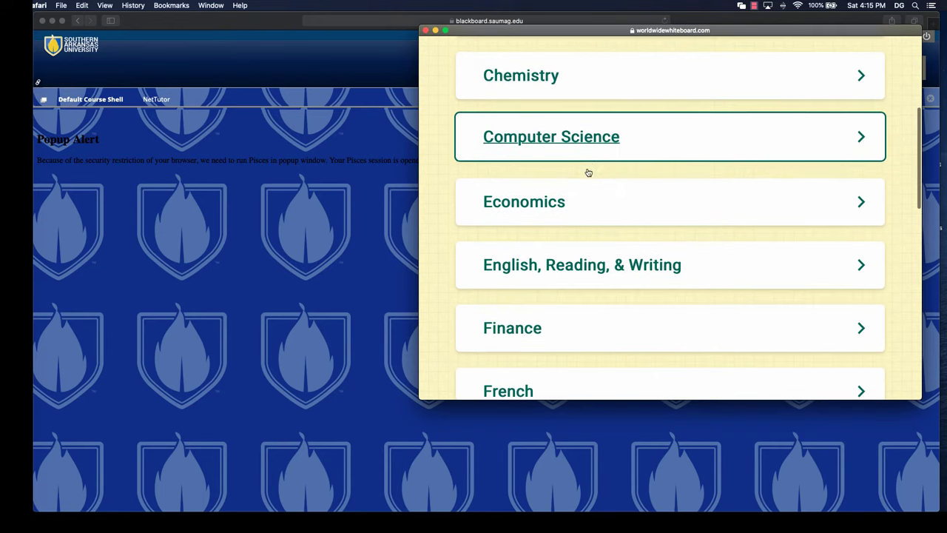
scroll(588, 171, "down", 2)
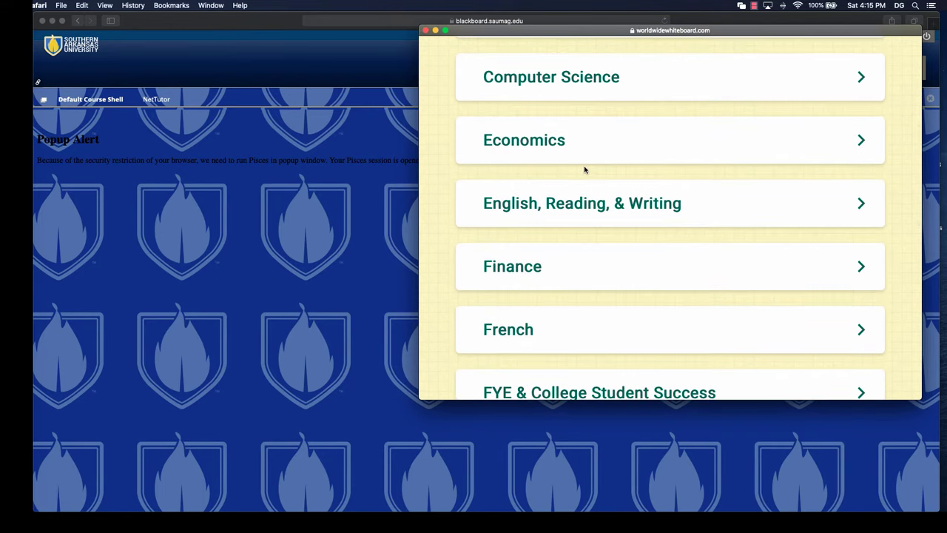
scroll(585, 170, "down", 3)
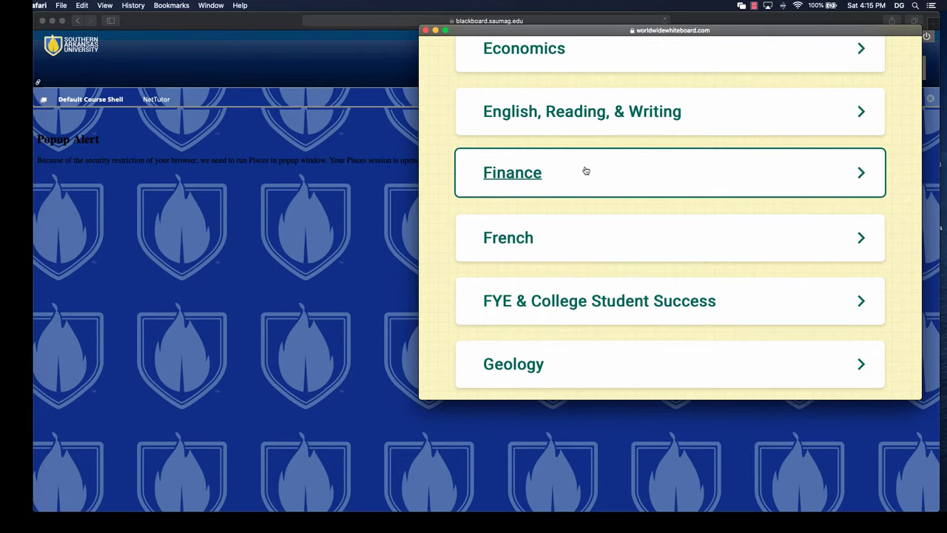
scroll(584, 170, "down", 2)
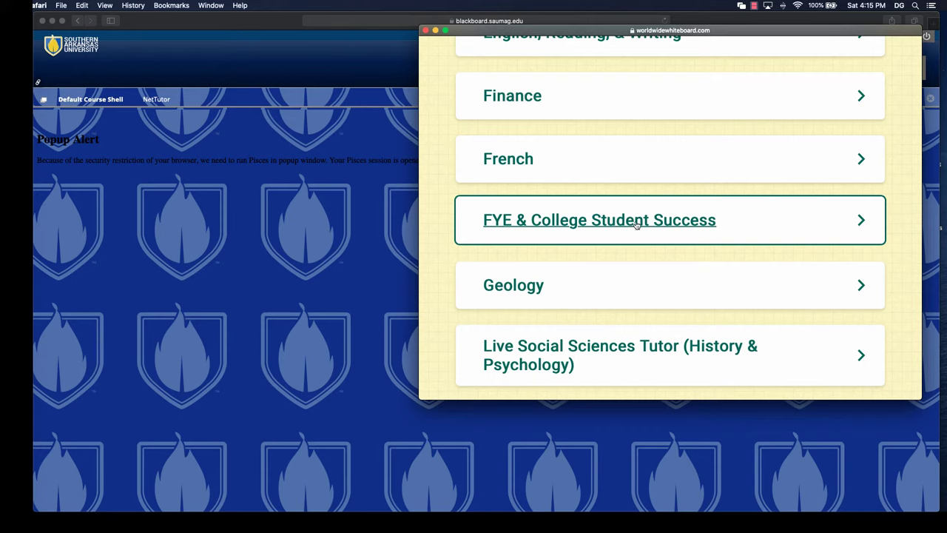
scroll(636, 278, "down", 3)
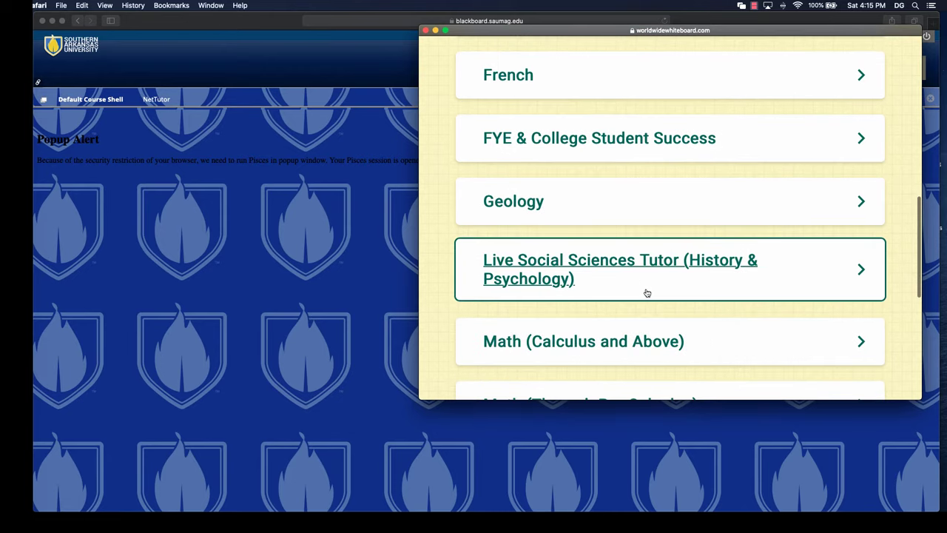
scroll(647, 293, "down", 4)
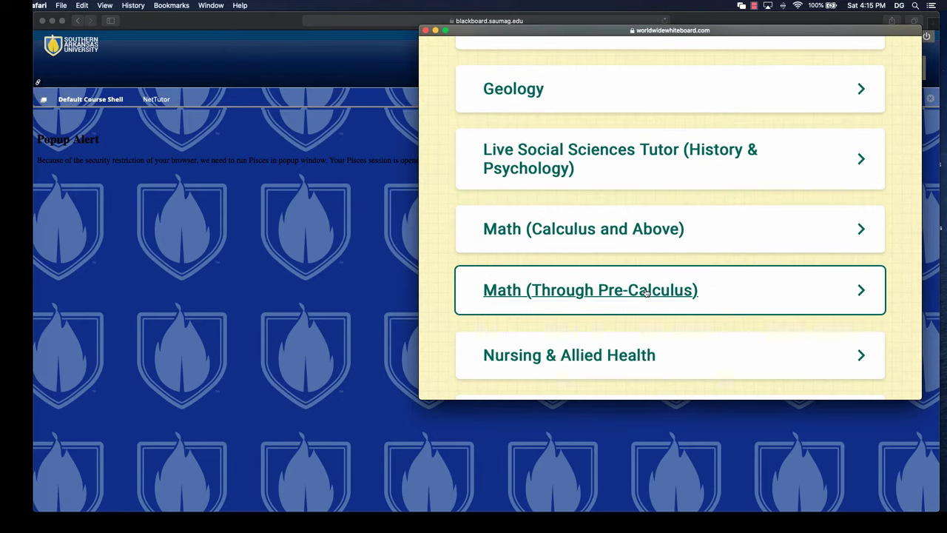
scroll(671, 270, "down", 3)
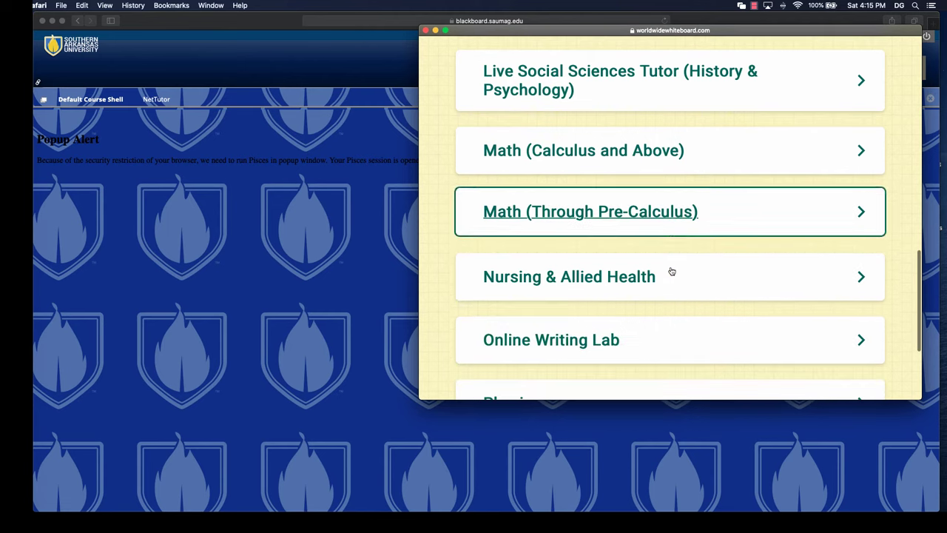
scroll(678, 271, "down", 3)
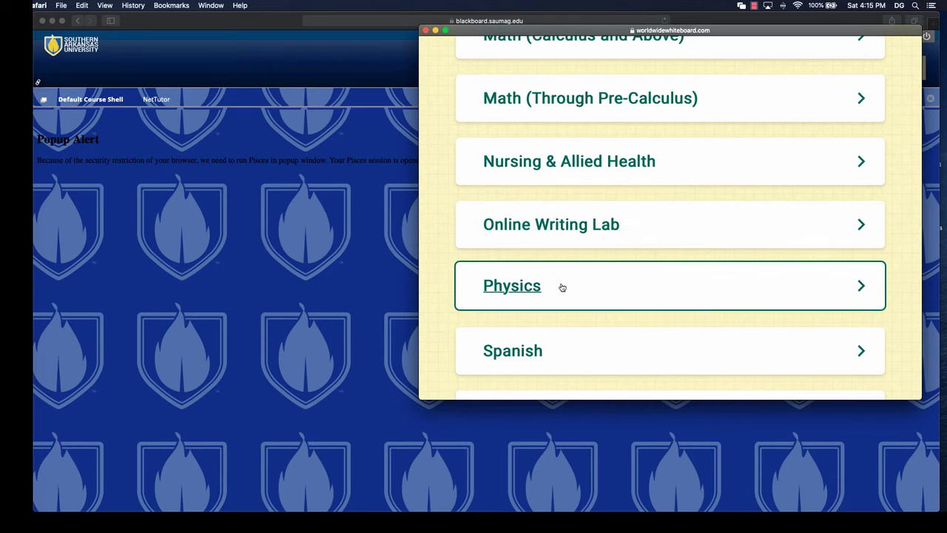
scroll(560, 288, "down", 2)
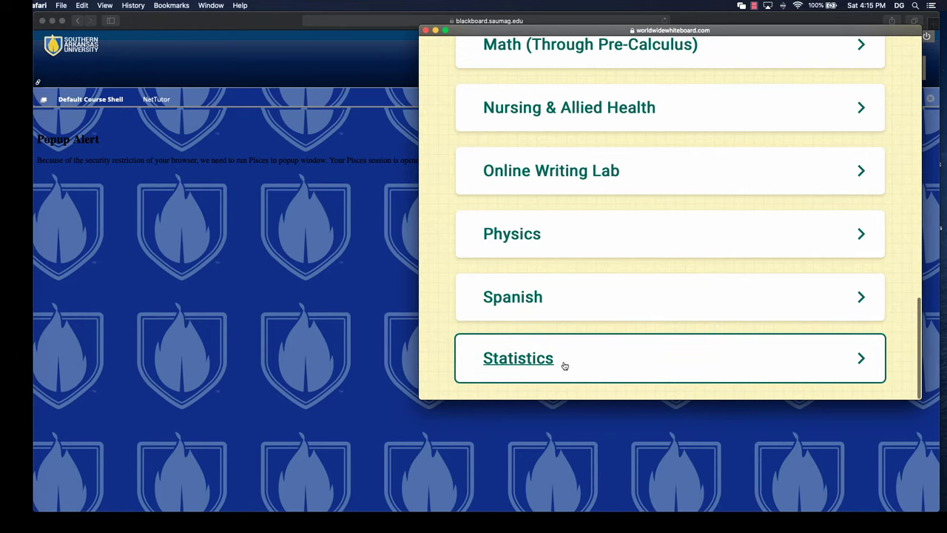
scroll(562, 366, "up", 10)
scroll(564, 365, "up", 10)
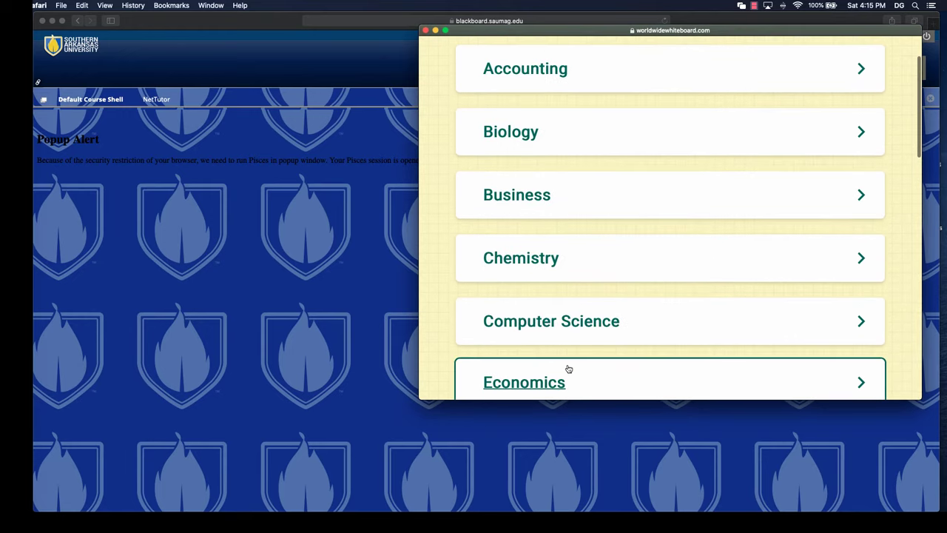
scroll(568, 369, "up", 2)
scroll(568, 368, "down", 5)
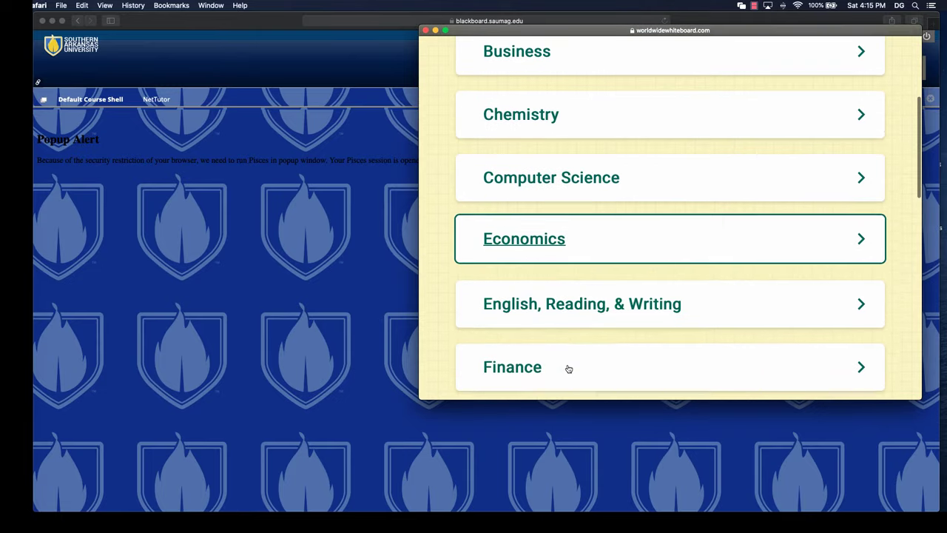
left_click(563, 314)
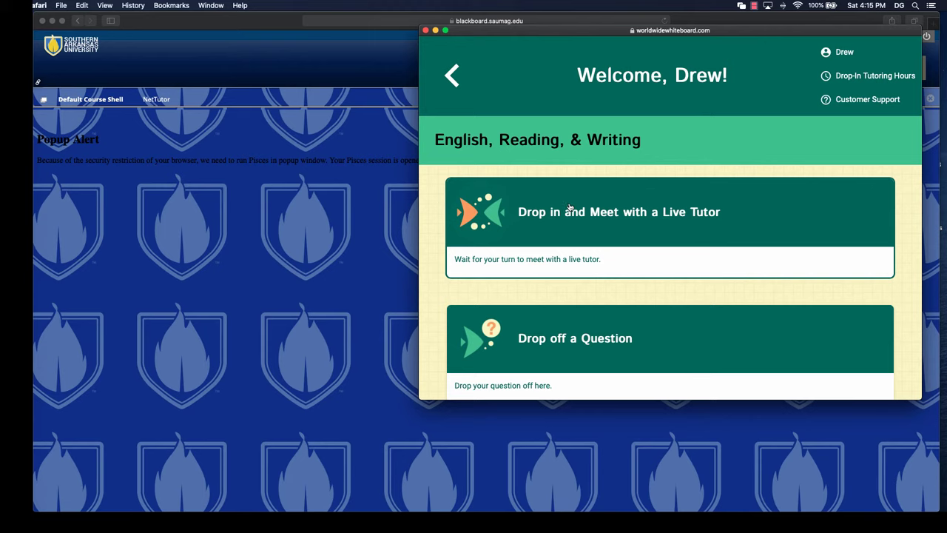
scroll(570, 207, "down", 5)
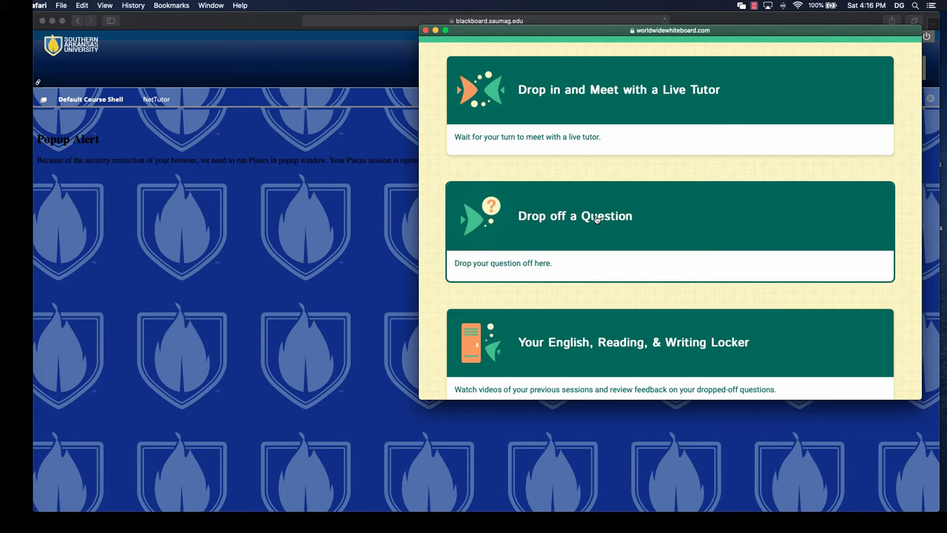
scroll(595, 219, "down", 5)
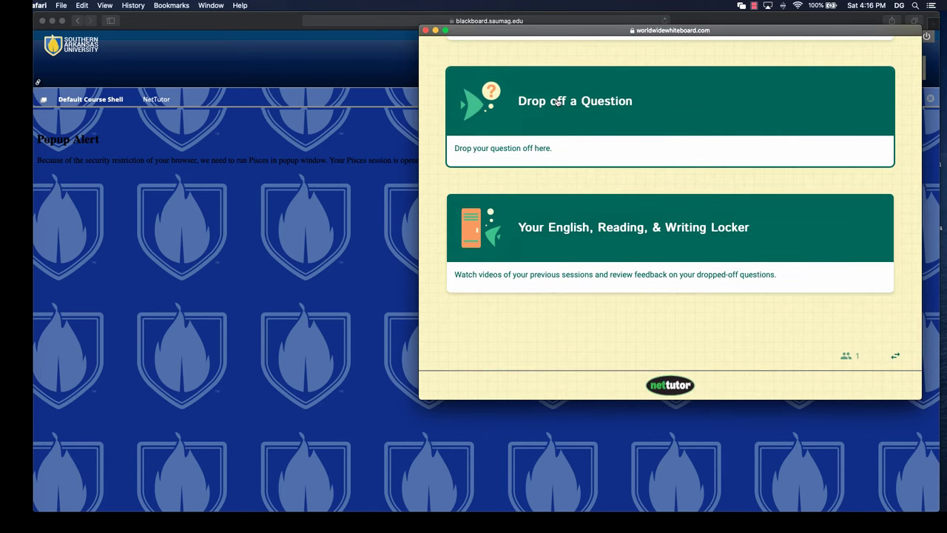
scroll(558, 108, "up", 3)
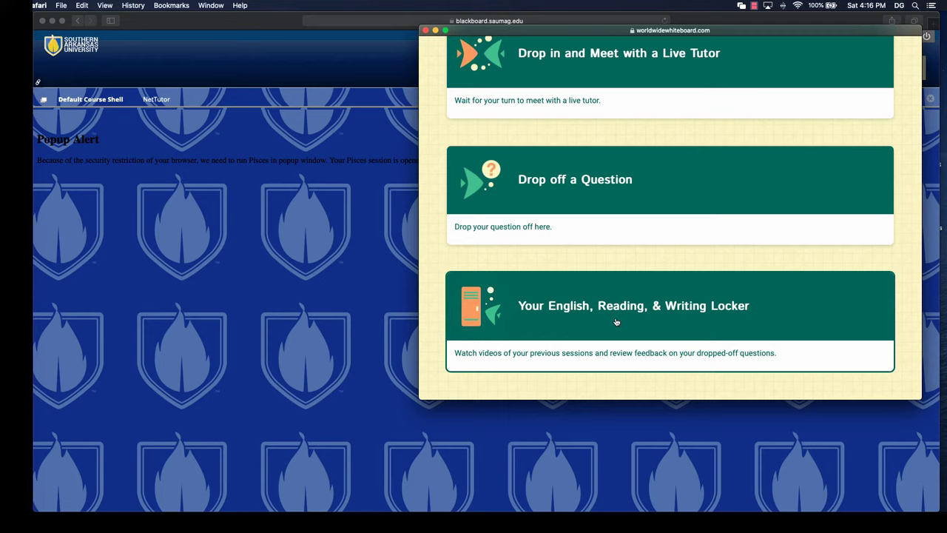
scroll(616, 322, "up", 3)
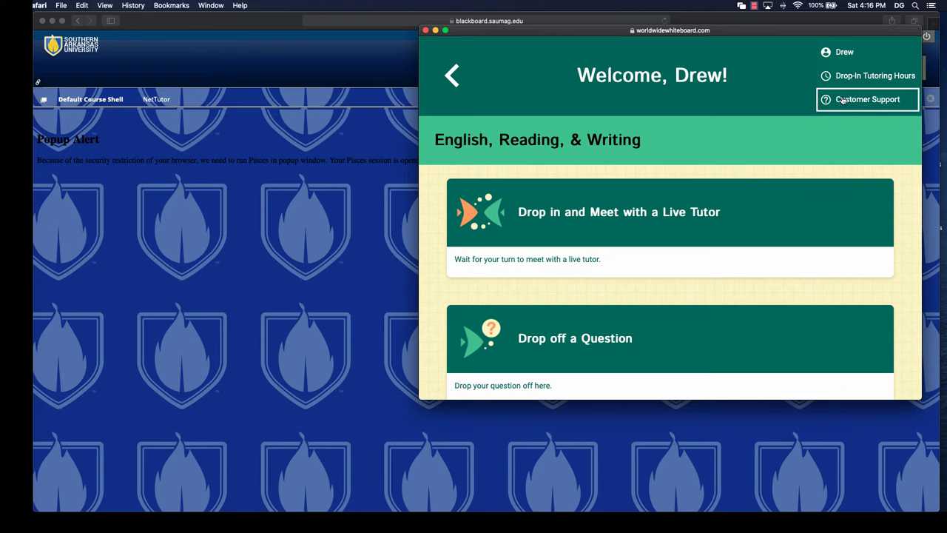
Step: Open the Geology group from the NetTutor subject list and review its dashboard cards
left_click(454, 75)
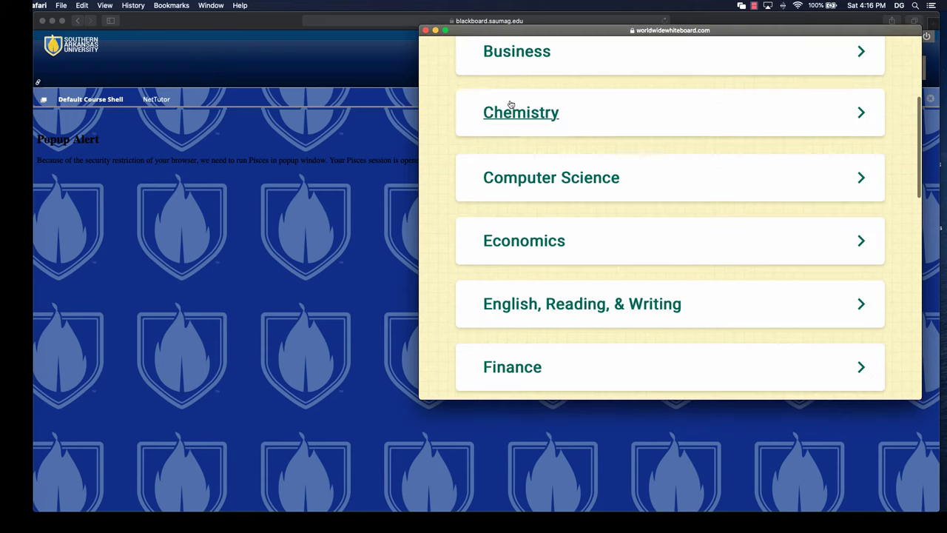
scroll(634, 217, "down", 1)
scroll(633, 217, "down", 5)
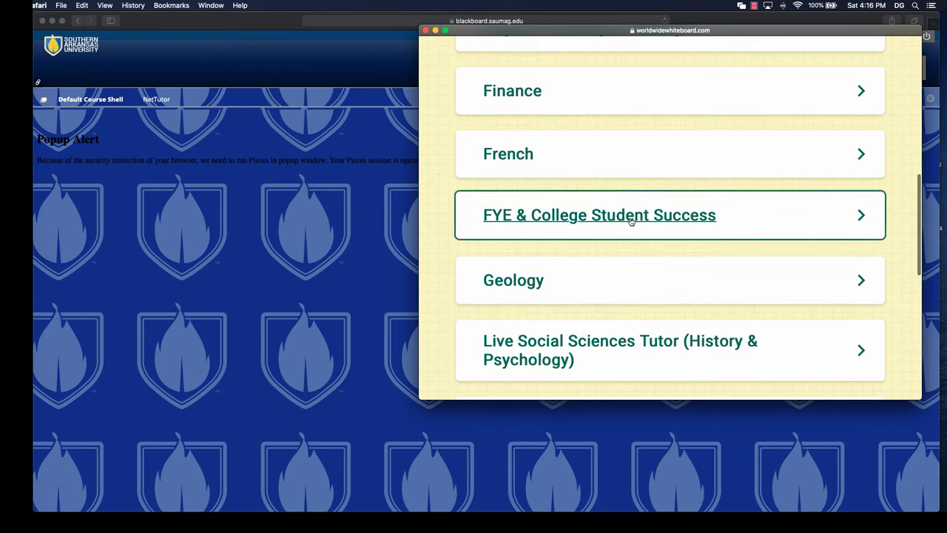
left_click(520, 286)
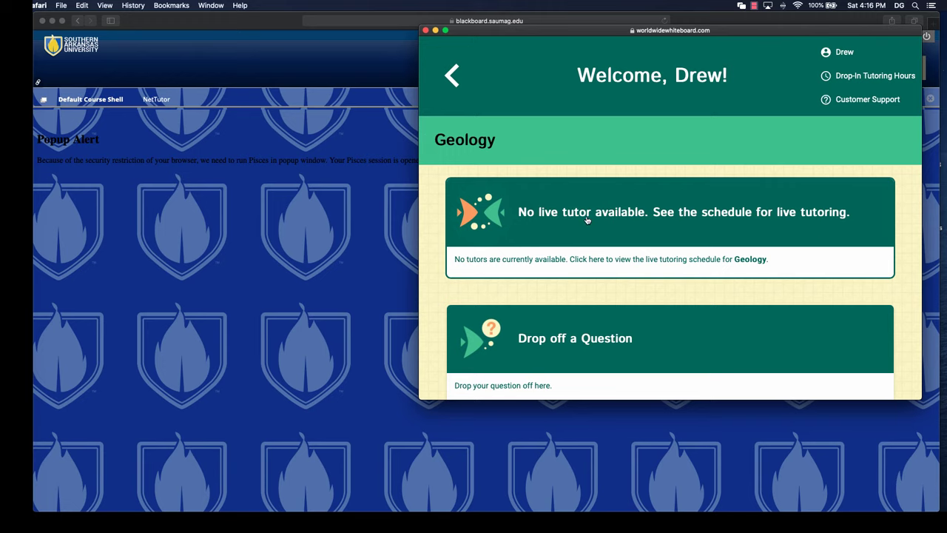
scroll(588, 213, "down", 5)
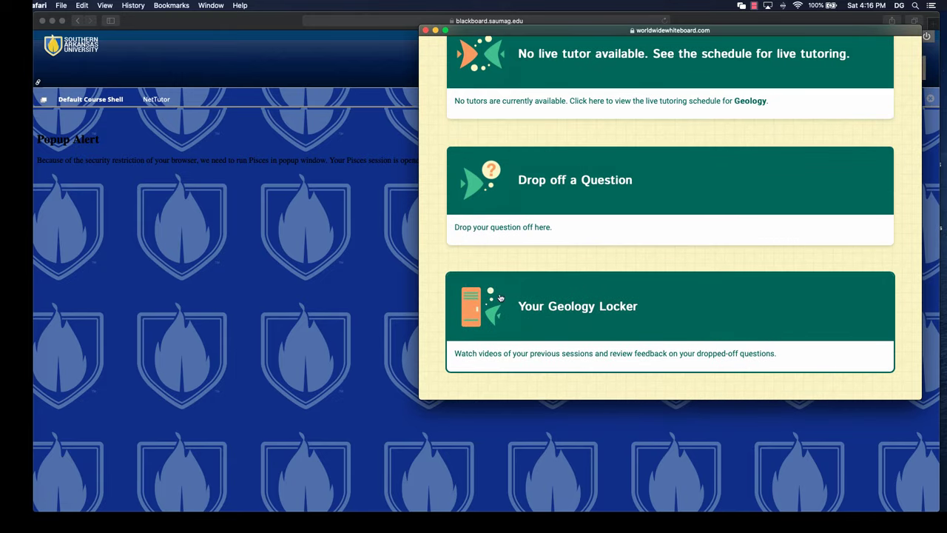
left_click(584, 309)
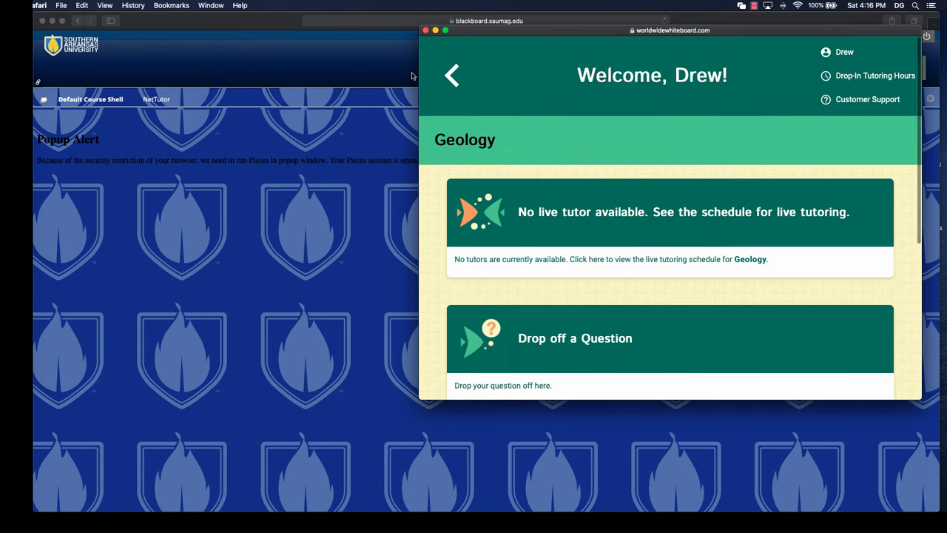